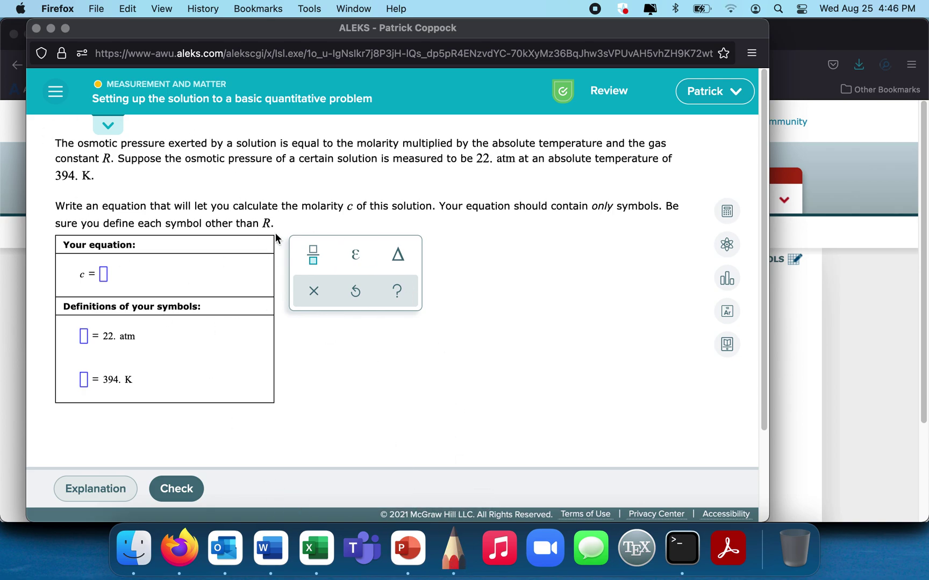
Step: Bring SketchBook forward and start writing P below the problem text
{"action": "left_click", "coordinate": [451, 555]}
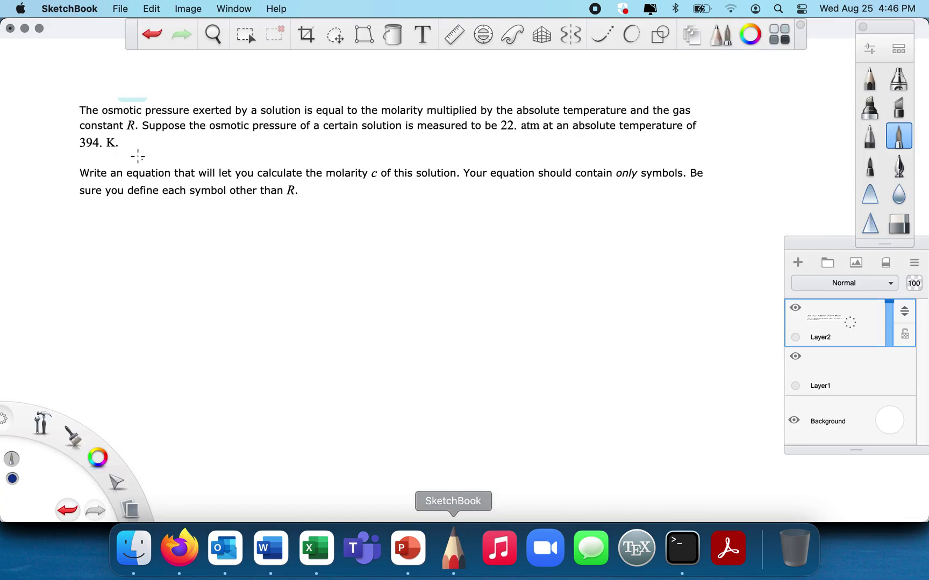
{"action": "left_click_drag", "start_coordinate": [190, 115], "coordinate": [177, 115]}
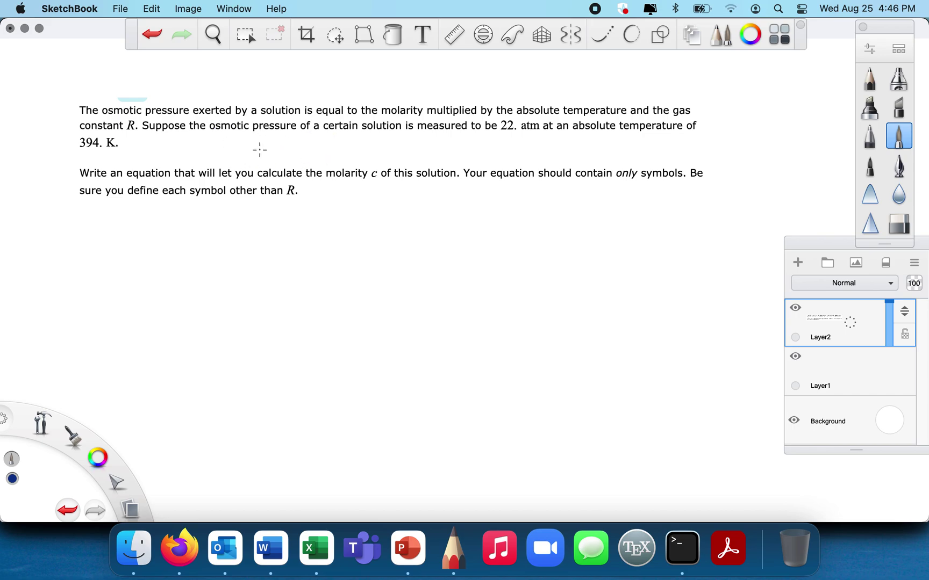
{"action": "left_click_drag", "start_coordinate": [186, 190], "coordinate": [192, 191]}
{"action": "mouse_move", "coordinate": [172, 233]}
{"action": "left_mouse_down"}
{"action": "mouse_move", "coordinate": [171, 251]}
{"action": "mouse_move", "coordinate": [174, 242]}
{"action": "left_mouse_up"}
Step: Circle 'is equal', complete P = MTR, and bracket the problem's first sentence
{"action": "left_click_drag", "start_coordinate": [308, 96], "coordinate": [305, 109]}
{"action": "left_click_drag", "start_coordinate": [193, 238], "coordinate": [208, 243]}
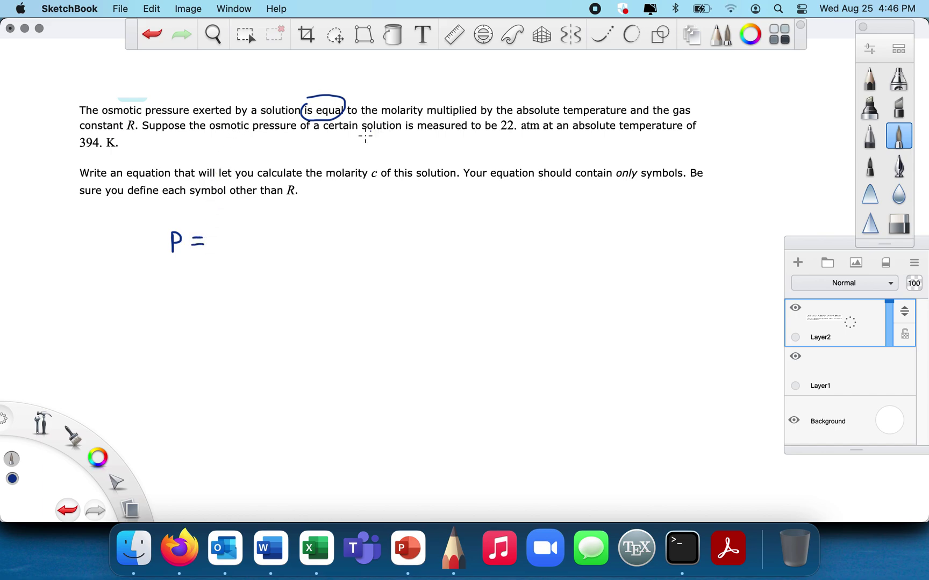
{"action": "mouse_move", "coordinate": [217, 251]}
{"action": "left_mouse_down"}
{"action": "mouse_move", "coordinate": [218, 235]}
{"action": "mouse_move", "coordinate": [232, 250]}
{"action": "left_mouse_up"}
{"action": "left_click_drag", "start_coordinate": [236, 234], "coordinate": [256, 230]}
{"action": "mouse_move", "coordinate": [262, 232]}
{"action": "left_mouse_down"}
{"action": "mouse_move", "coordinate": [262, 252]}
{"action": "mouse_move", "coordinate": [276, 252]}
{"action": "left_mouse_up"}
{"action": "mouse_move", "coordinate": [89, 94]}
{"action": "left_mouse_down"}
{"action": "mouse_move", "coordinate": [78, 96]}
{"action": "mouse_move", "coordinate": [80, 129]}
{"action": "mouse_move", "coordinate": [127, 133]}
{"action": "left_mouse_up"}
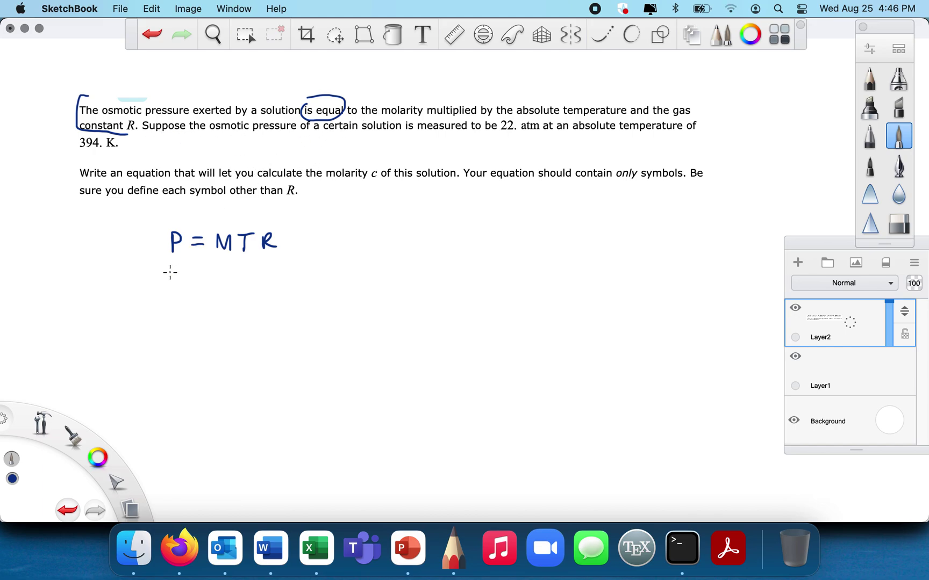
Step: Write P = 22 and T = 394, circle 'molarity c', and cross out M
{"action": "mouse_move", "coordinate": [173, 272]}
{"action": "left_mouse_down"}
{"action": "mouse_move", "coordinate": [173, 290]}
{"action": "mouse_move", "coordinate": [201, 277]}
{"action": "left_mouse_up"}
{"action": "left_click_drag", "start_coordinate": [192, 282], "coordinate": [247, 282]}
{"action": "mouse_move", "coordinate": [177, 300]}
{"action": "left_mouse_down"}
{"action": "mouse_move", "coordinate": [178, 318]}
{"action": "mouse_move", "coordinate": [186, 298]}
{"action": "mouse_move", "coordinate": [208, 310]}
{"action": "mouse_move", "coordinate": [242, 306]}
{"action": "left_mouse_up"}
{"action": "left_click_drag", "start_coordinate": [243, 306], "coordinate": [256, 306]}
{"action": "left_click_drag", "start_coordinate": [251, 298], "coordinate": [252, 314]}
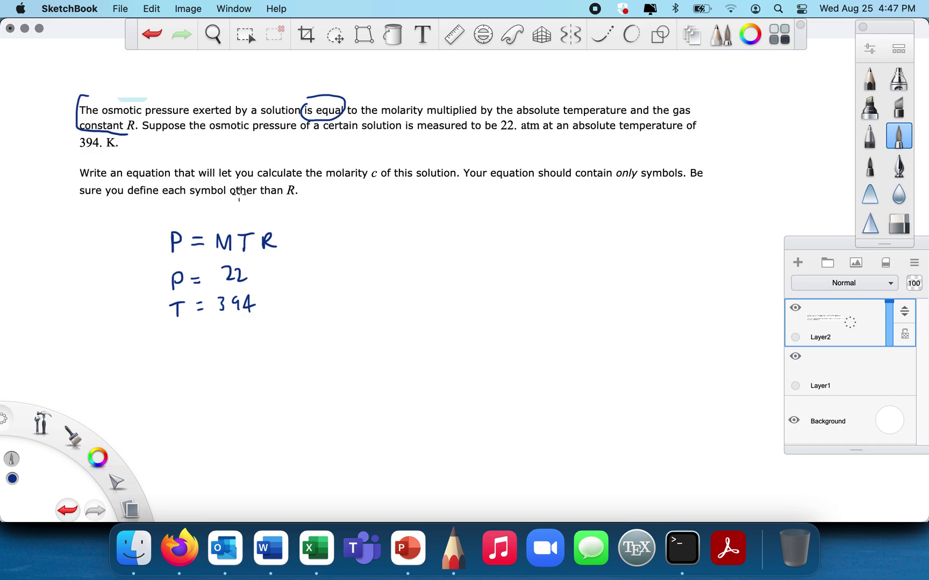
{"action": "mouse_move", "coordinate": [326, 168]}
{"action": "left_mouse_down"}
{"action": "mouse_move", "coordinate": [377, 156]}
{"action": "mouse_move", "coordinate": [341, 190]}
{"action": "mouse_move", "coordinate": [320, 163]}
{"action": "left_mouse_up"}
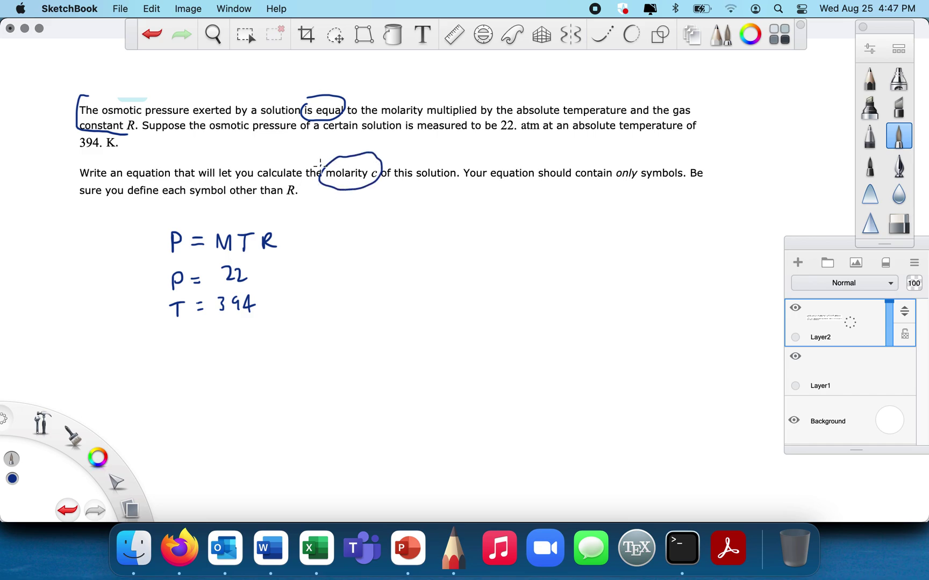
{"action": "left_click_drag", "start_coordinate": [210, 256], "coordinate": [239, 217]}
Step: In red, write P = cTR beside the equations and underline 'only' and c
{"action": "left_click", "coordinate": [91, 453]}
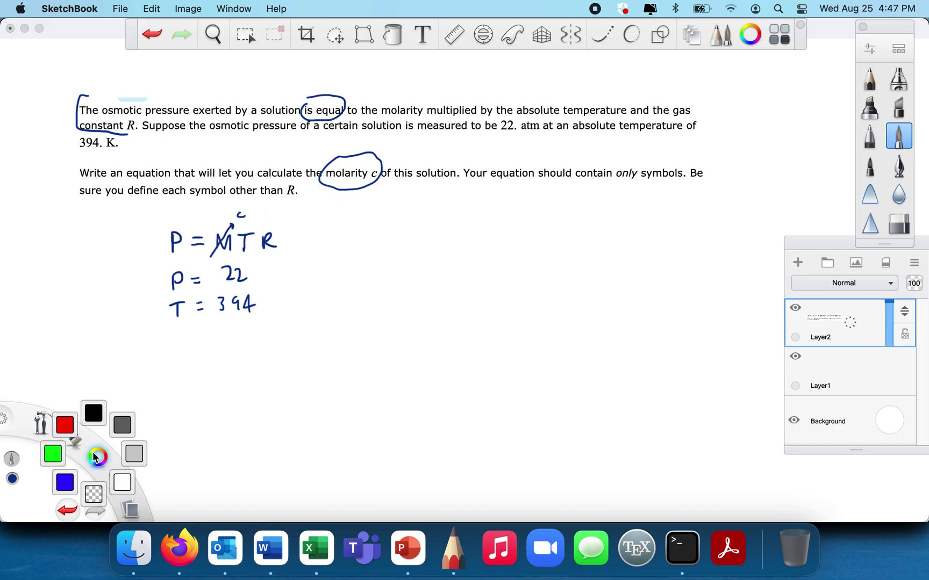
{"action": "left_click", "coordinate": [63, 423]}
{"action": "mouse_move", "coordinate": [331, 232]}
{"action": "left_mouse_down"}
{"action": "mouse_move", "coordinate": [332, 251]}
{"action": "mouse_move", "coordinate": [359, 234]}
{"action": "left_mouse_up"}
{"action": "mouse_move", "coordinate": [351, 241]}
{"action": "left_mouse_down"}
{"action": "mouse_move", "coordinate": [390, 249]}
{"action": "mouse_move", "coordinate": [408, 230]}
{"action": "left_mouse_up"}
{"action": "mouse_move", "coordinate": [401, 230]}
{"action": "left_mouse_down"}
{"action": "mouse_move", "coordinate": [403, 248]}
{"action": "mouse_move", "coordinate": [433, 249]}
{"action": "left_mouse_up"}
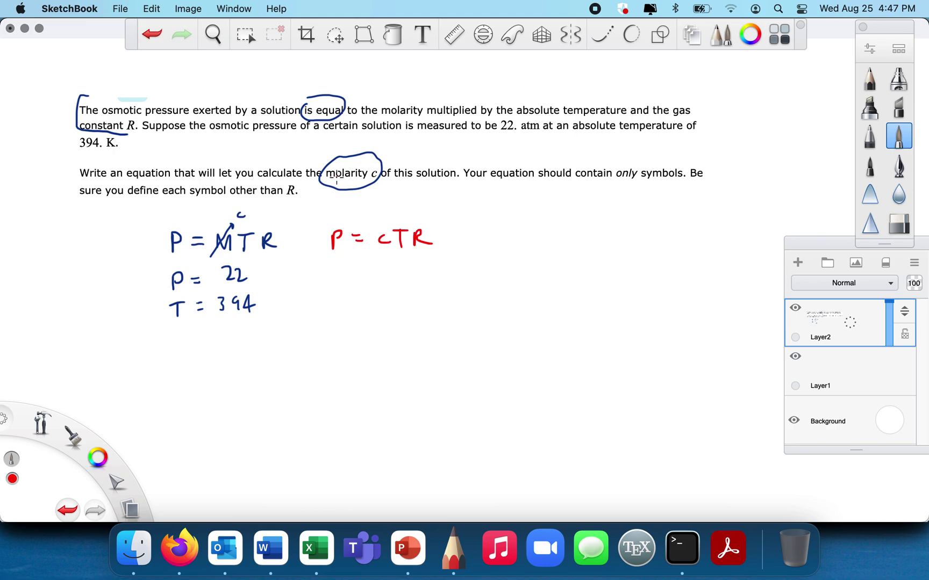
{"action": "mouse_move", "coordinate": [343, 155]}
{"action": "left_mouse_down"}
{"action": "mouse_move", "coordinate": [379, 181]}
{"action": "mouse_move", "coordinate": [328, 174]}
{"action": "mouse_move", "coordinate": [349, 152]}
{"action": "left_mouse_up"}
{"action": "left_click_drag", "start_coordinate": [630, 187], "coordinate": [617, 190]}
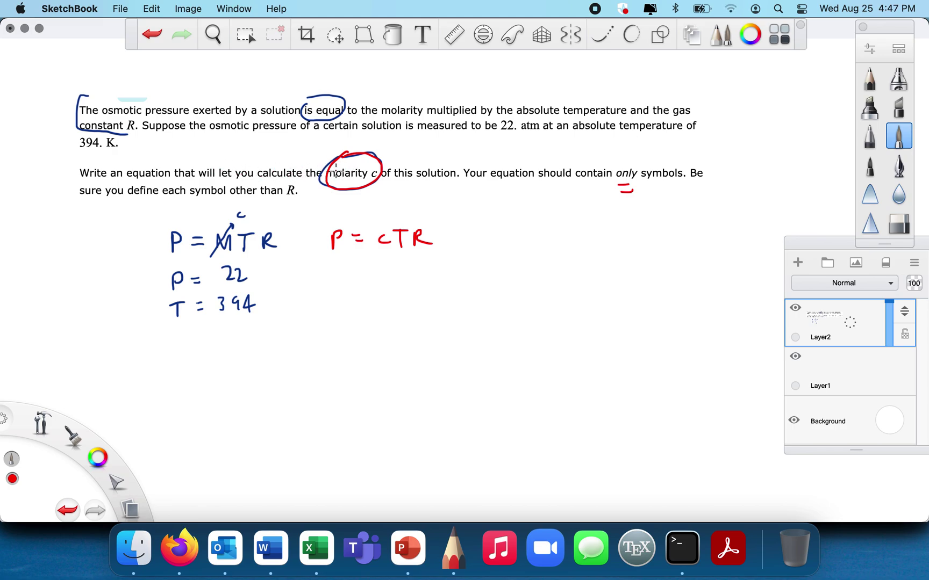
{"action": "left_click_drag", "start_coordinate": [381, 249], "coordinate": [400, 254]}
Step: Multiply both sides by (1/TR) and cross out TR to show cancellation
{"action": "left_click_drag", "start_coordinate": [97, 455], "coordinate": [57, 458]}
{"action": "mouse_move", "coordinate": [446, 223]}
{"action": "left_mouse_down"}
{"action": "mouse_move", "coordinate": [444, 254]}
{"action": "mouse_move", "coordinate": [470, 236]}
{"action": "left_mouse_up"}
{"action": "mouse_move", "coordinate": [459, 240]}
{"action": "left_mouse_down"}
{"action": "mouse_move", "coordinate": [484, 240]}
{"action": "mouse_move", "coordinate": [471, 260]}
{"action": "left_mouse_up"}
{"action": "left_click_drag", "start_coordinate": [479, 248], "coordinate": [488, 261]}
{"action": "left_click_drag", "start_coordinate": [487, 221], "coordinate": [492, 257]}
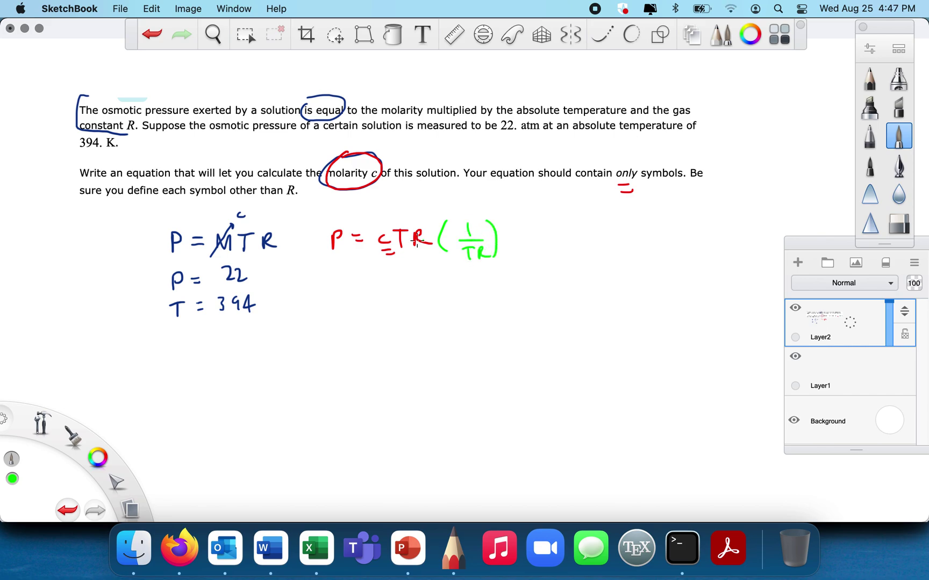
{"action": "left_click_drag", "start_coordinate": [305, 223], "coordinate": [308, 249]}
{"action": "mouse_move", "coordinate": [302, 249]}
{"action": "left_mouse_down"}
{"action": "mouse_move", "coordinate": [303, 261]}
{"action": "mouse_move", "coordinate": [319, 263]}
{"action": "left_mouse_up"}
{"action": "mouse_move", "coordinate": [320, 223]}
{"action": "left_mouse_down"}
{"action": "mouse_move", "coordinate": [329, 259]}
{"action": "mouse_move", "coordinate": [293, 267]}
{"action": "left_mouse_up"}
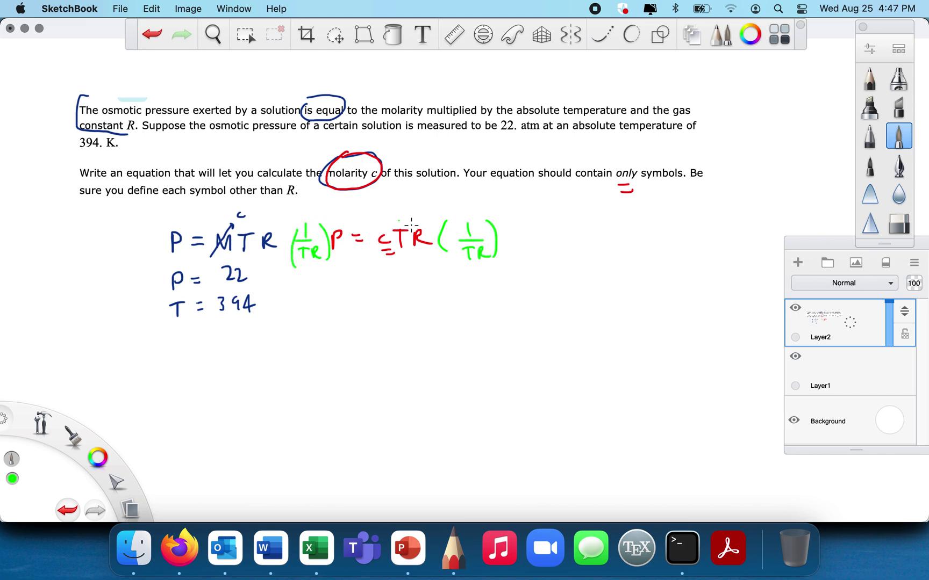
{"action": "mouse_move", "coordinate": [402, 247]}
{"action": "left_mouse_down"}
{"action": "mouse_move", "coordinate": [432, 234]}
{"action": "mouse_move", "coordinate": [485, 245]}
{"action": "left_mouse_up"}
Step: In red, write c = P/TR below the equations and circle it
{"action": "left_click", "coordinate": [97, 457]}
{"action": "left_click", "coordinate": [65, 425]}
{"action": "mouse_move", "coordinate": [348, 298]}
{"action": "left_mouse_down"}
{"action": "mouse_move", "coordinate": [342, 309]}
{"action": "mouse_move", "coordinate": [371, 300]}
{"action": "left_mouse_up"}
{"action": "mouse_move", "coordinate": [361, 307]}
{"action": "left_mouse_down"}
{"action": "mouse_move", "coordinate": [406, 290]}
{"action": "mouse_move", "coordinate": [422, 316]}
{"action": "mouse_move", "coordinate": [411, 328]}
{"action": "left_mouse_up"}
{"action": "mouse_move", "coordinate": [402, 324]}
{"action": "left_mouse_down"}
{"action": "mouse_move", "coordinate": [404, 342]}
{"action": "mouse_move", "coordinate": [433, 339]}
{"action": "left_mouse_up"}
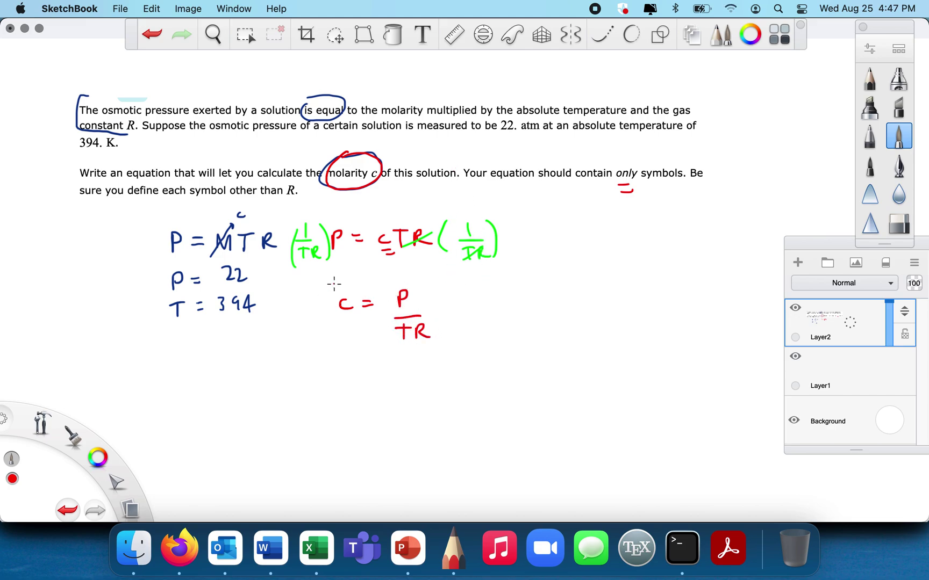
{"action": "left_click_drag", "start_coordinate": [334, 282], "coordinate": [346, 284]}
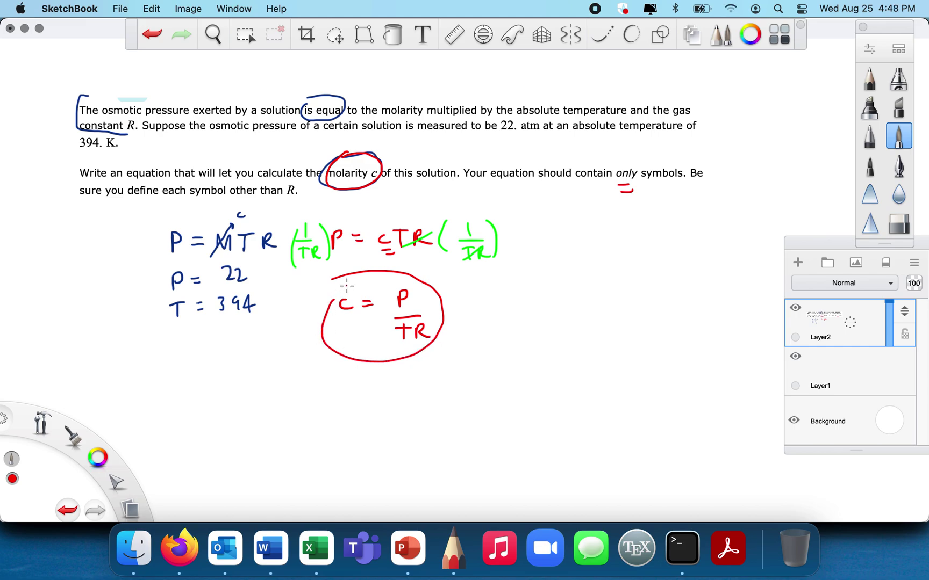
Step: Enter c = P/TR in the ALEKS equation box, then return to the notes
{"action": "left_click", "coordinate": [179, 549]}
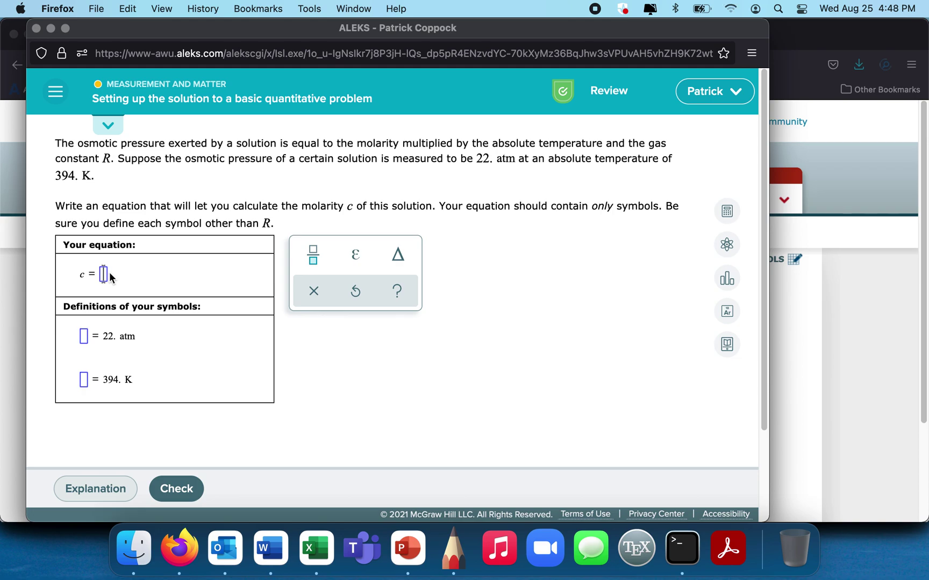
{"action": "type", "text": "P"}
{"action": "key", "text": "slash"}
{"action": "type", "text": "TR"}
{"action": "key", "text": "super+Tab"}
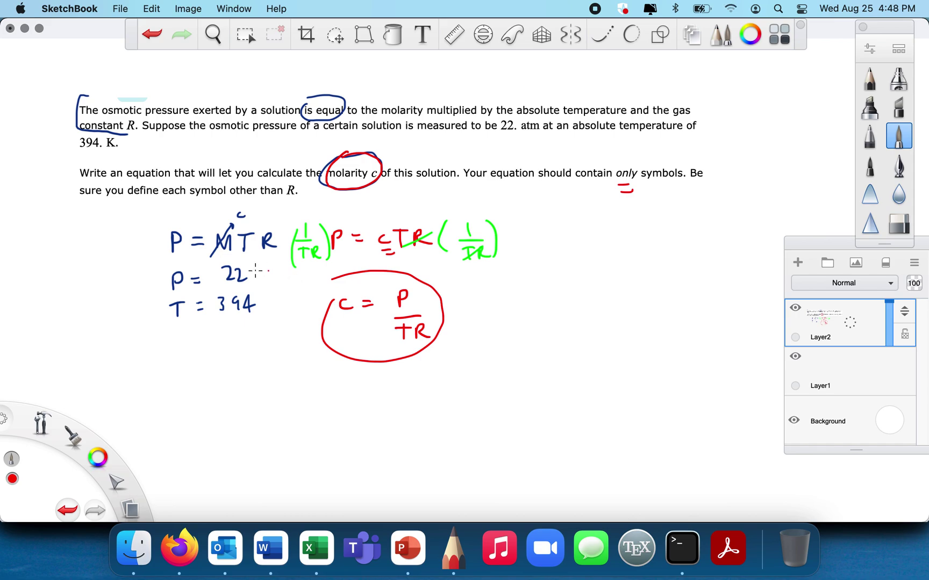
Step: Define P for 22 atm and T for 394 K in ALEKS, checking the notes
{"action": "key", "text": "super+Tab"}
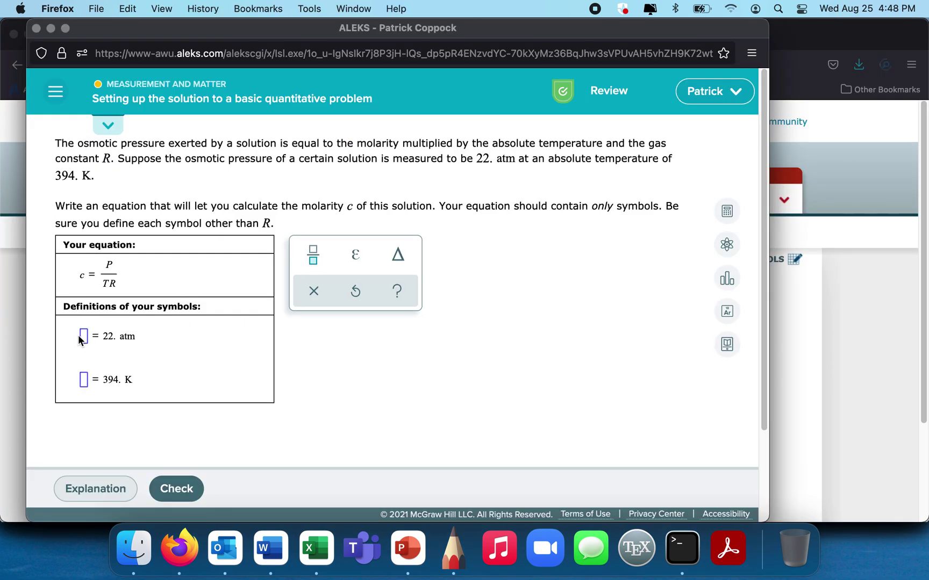
{"action": "type", "text": "P"}
{"action": "key", "text": "super+Tab"}
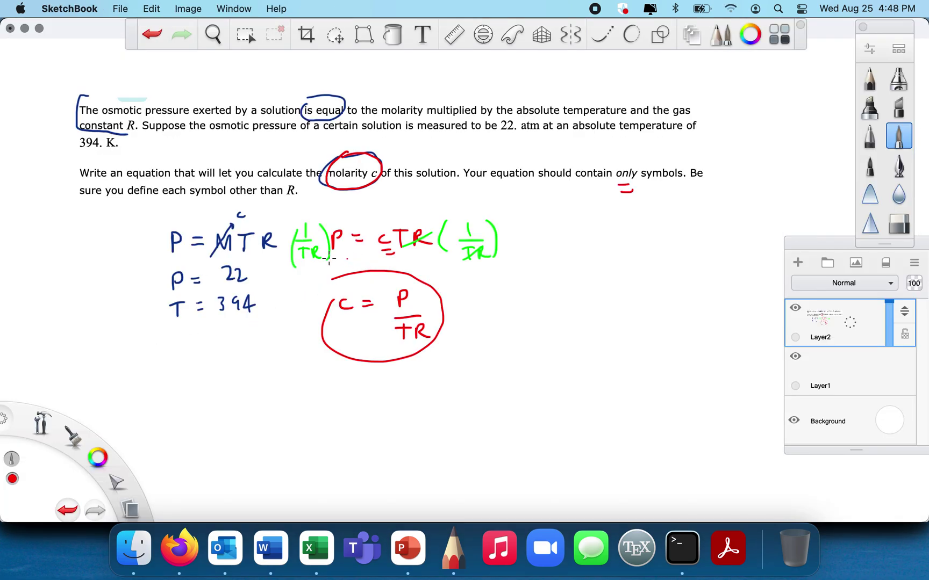
{"action": "key", "text": "super+Tab"}
{"action": "left_click", "coordinate": [85, 381]}
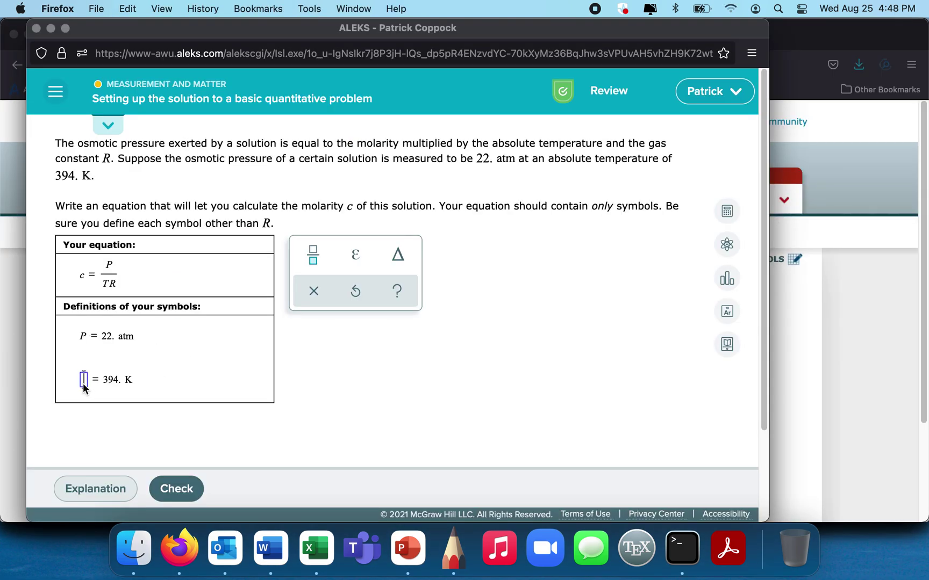
{"action": "type", "text": "T"}
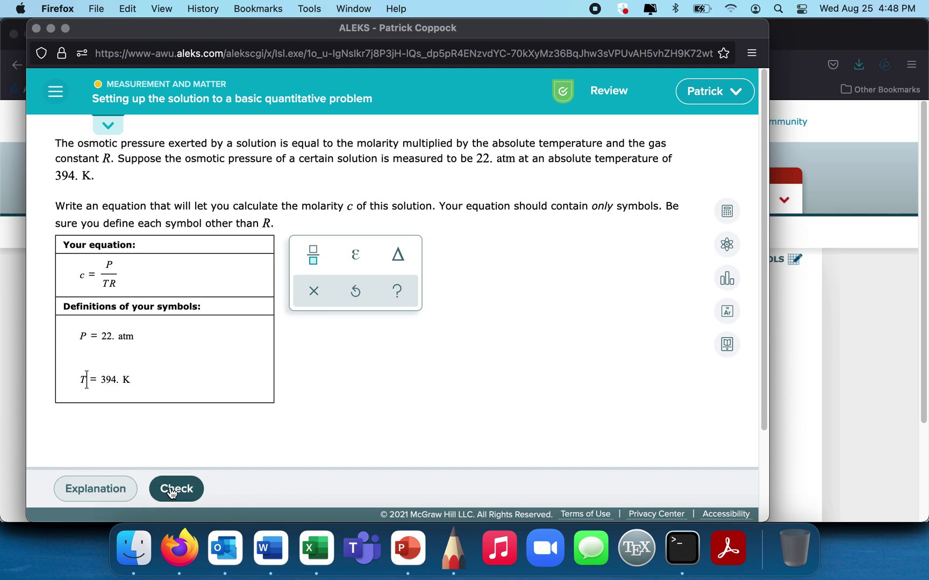
{"action": "key", "text": "super+Tab"}
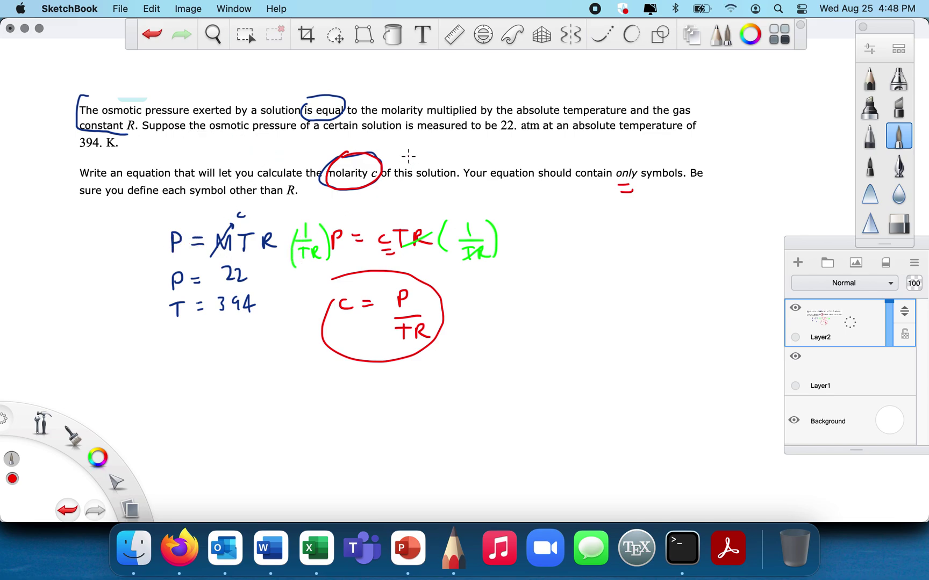
Step: Recircle 'molarity c' in red, outline the derivation and answer, and bring ALEKS forward
{"action": "mouse_move", "coordinate": [347, 158]}
{"action": "left_mouse_down"}
{"action": "mouse_move", "coordinate": [363, 148]}
{"action": "mouse_move", "coordinate": [392, 185]}
{"action": "mouse_move", "coordinate": [320, 174]}
{"action": "mouse_move", "coordinate": [381, 180]}
{"action": "mouse_move", "coordinate": [323, 191]}
{"action": "mouse_move", "coordinate": [346, 154]}
{"action": "left_mouse_up"}
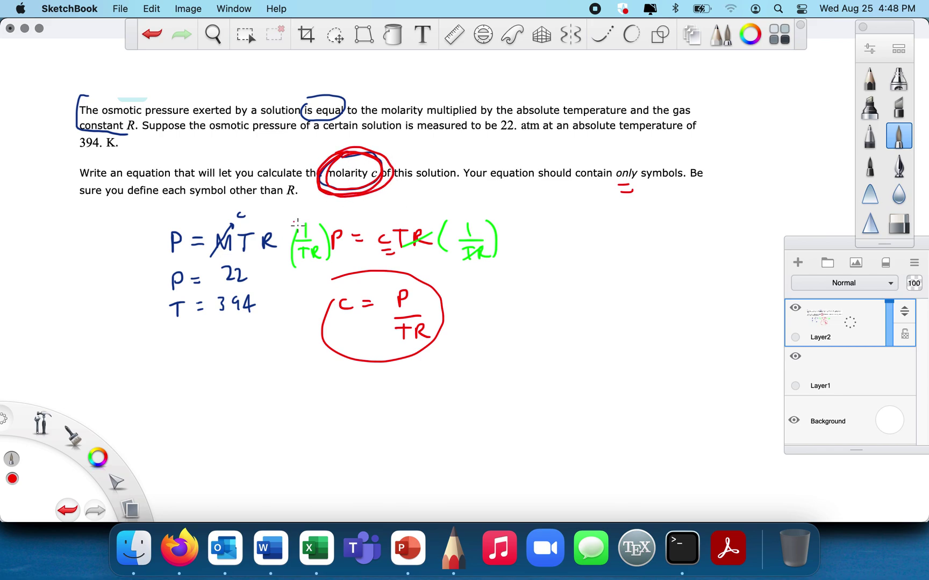
{"action": "mouse_move", "coordinate": [209, 207]}
{"action": "left_mouse_down"}
{"action": "mouse_move", "coordinate": [446, 220]}
{"action": "mouse_move", "coordinate": [467, 348]}
{"action": "mouse_move", "coordinate": [320, 356]}
{"action": "mouse_move", "coordinate": [305, 283]}
{"action": "mouse_move", "coordinate": [218, 260]}
{"action": "mouse_move", "coordinate": [149, 212]}
{"action": "mouse_move", "coordinate": [209, 204]}
{"action": "left_mouse_up"}
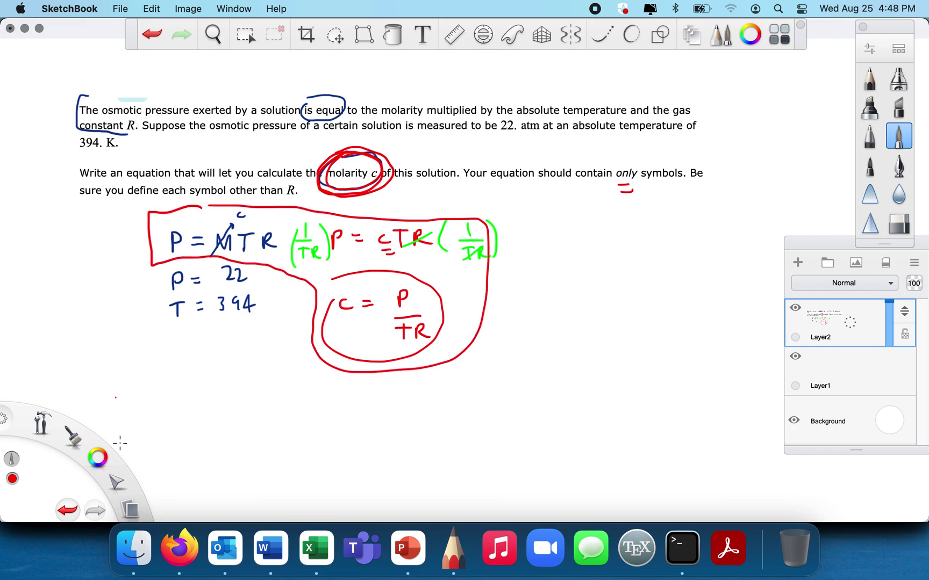
{"action": "left_click", "coordinate": [178, 549]}
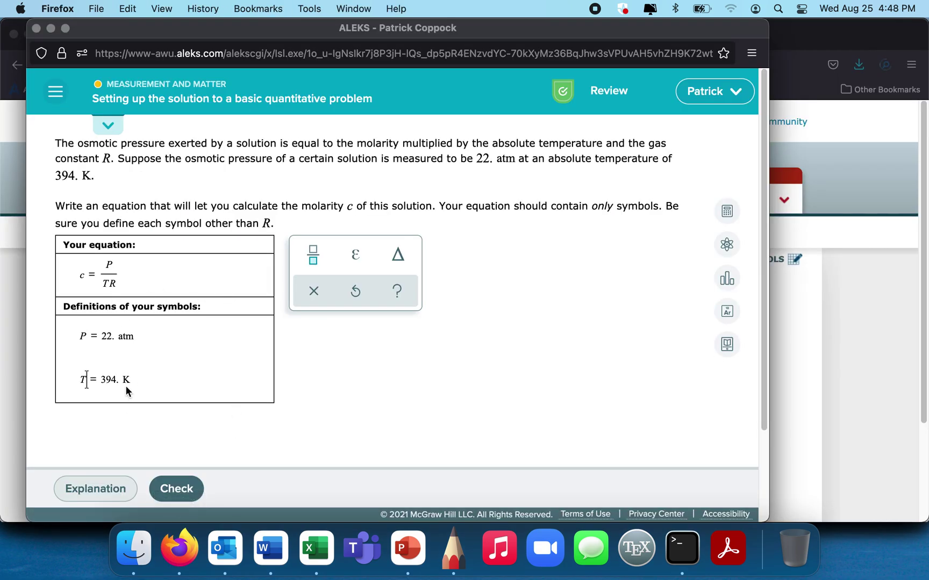
Step: Submit c = P/TR with P = 22 atm and T = 394 K for grading
{"action": "left_click", "coordinate": [177, 489]}
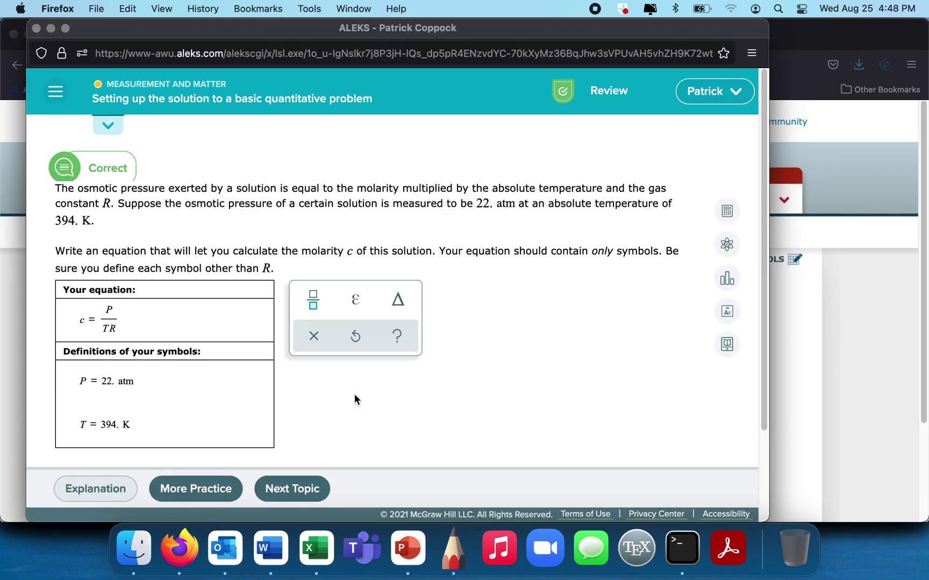